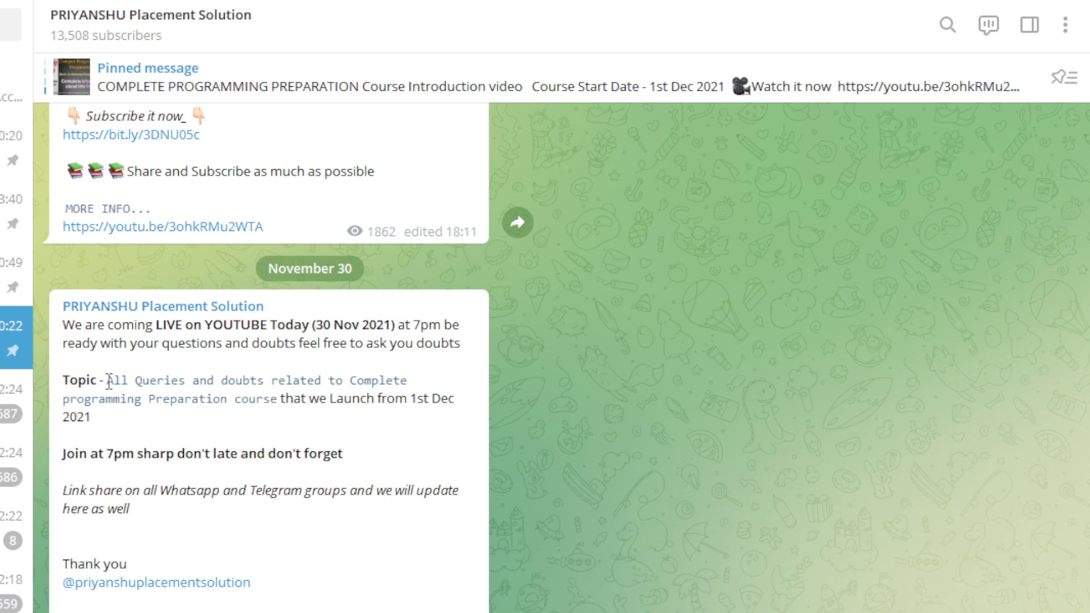
Highlight the live-session topic, the programming preparation course name and the 7pm joining reminder.
{"action": "left_click_drag", "start_coordinate": [107, 381], "coordinate": [149, 423]}
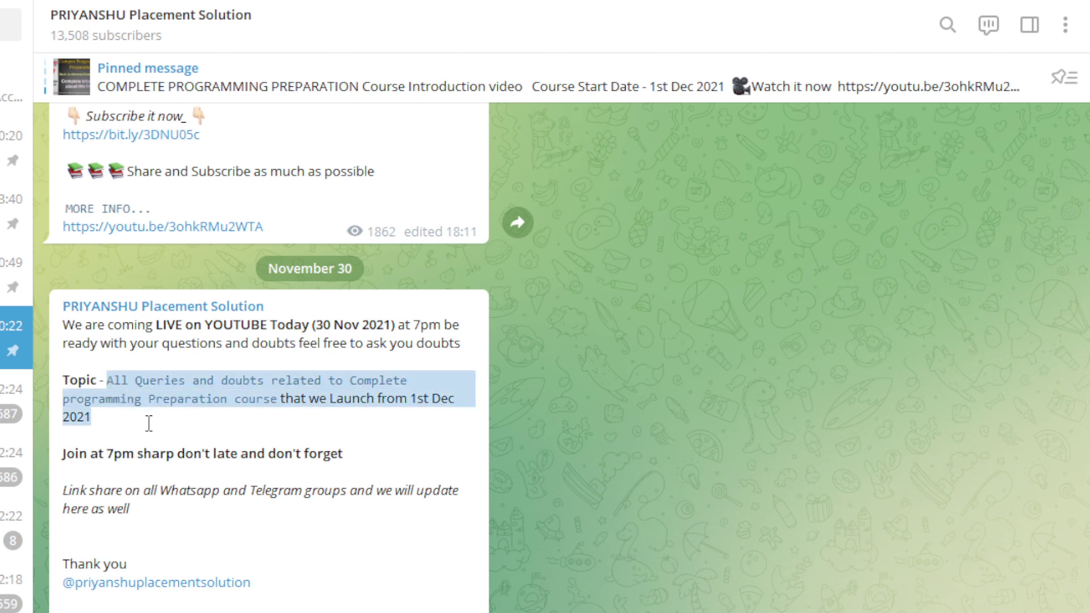
{"action": "left_click", "coordinate": [272, 429]}
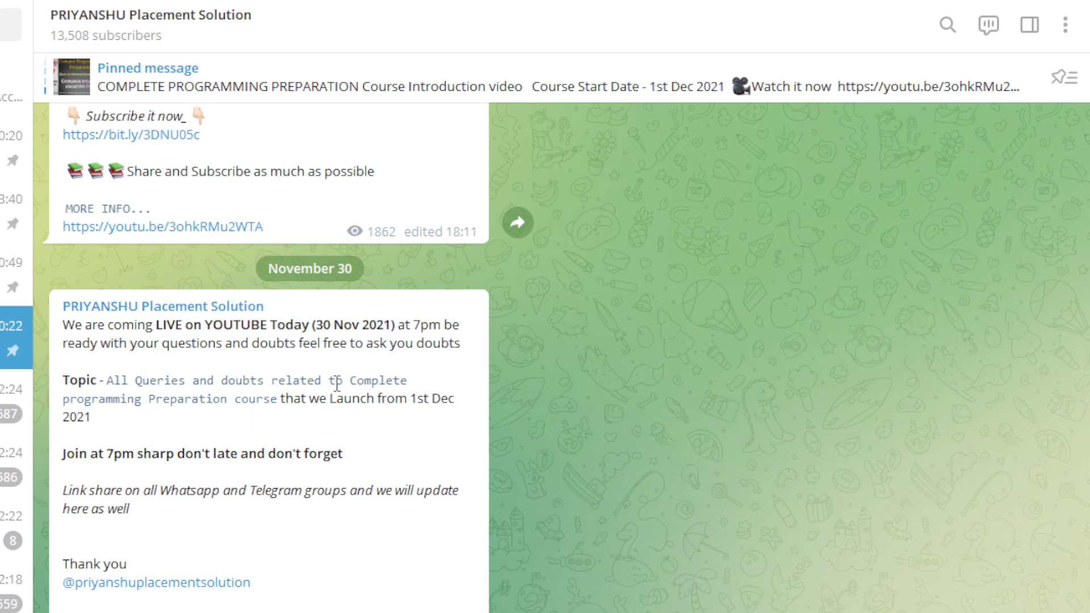
{"action": "left_click_drag", "start_coordinate": [335, 380], "coordinate": [280, 407]}
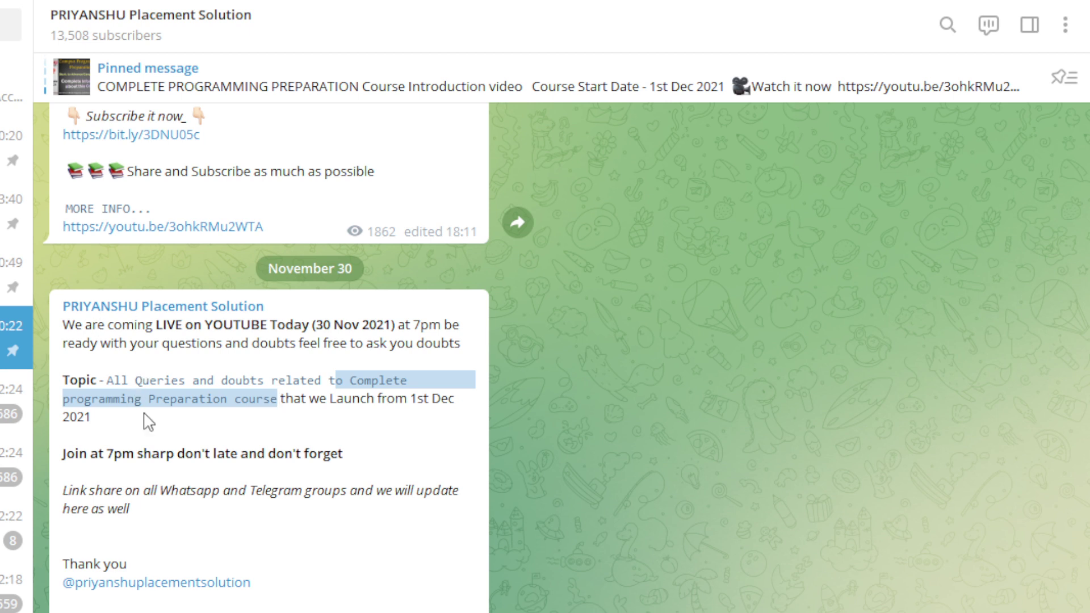
{"action": "left_click", "coordinate": [100, 454]}
{"action": "left_click_drag", "start_coordinate": [100, 454], "coordinate": [351, 456]}
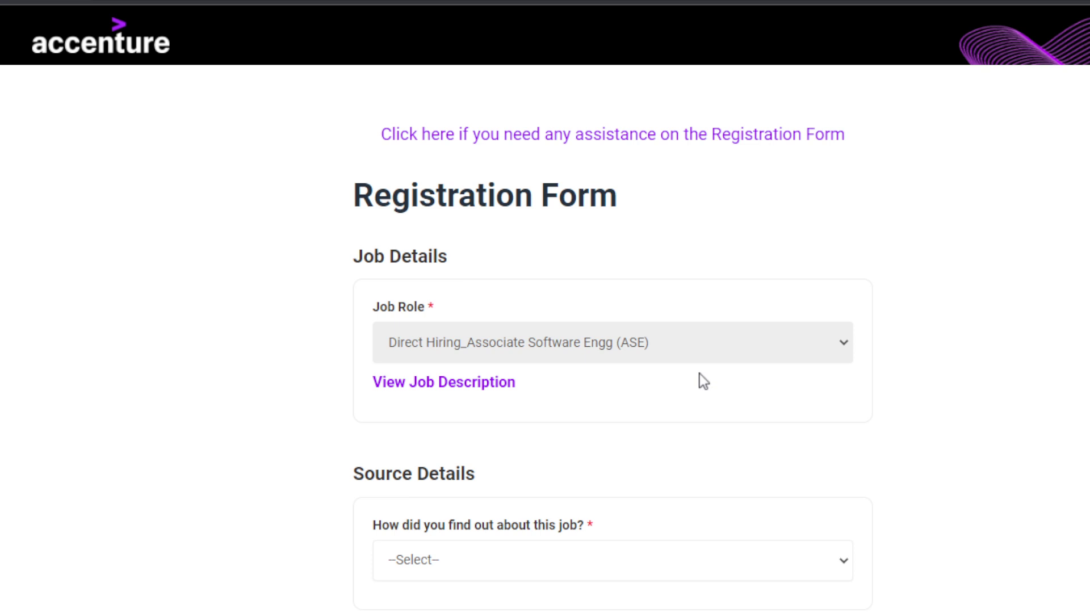
Scroll the Accenture Registration Form down to the ASE Job Details section.
{"action": "scroll", "coordinate": [703, 380], "scroll_direction": "down", "scroll_amount": 2}
{"action": "scroll", "coordinate": [703, 380], "scroll_direction": "up", "scroll_amount": 2}
{"action": "scroll", "coordinate": [703, 380], "scroll_direction": "down", "scroll_amount": 2}
{"action": "scroll", "coordinate": [703, 381], "scroll_direction": "up", "scroll_amount": 2}
{"action": "scroll", "coordinate": [699, 395], "scroll_direction": "down", "scroll_amount": 4}
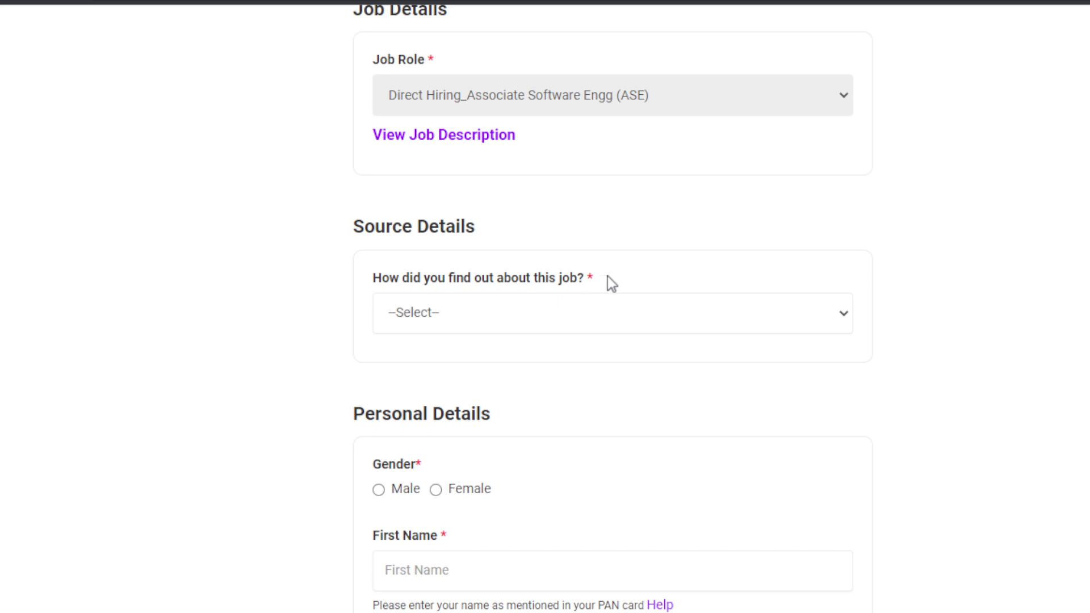
{"action": "scroll", "coordinate": [561, 331], "scroll_direction": "down", "scroll_amount": 5}
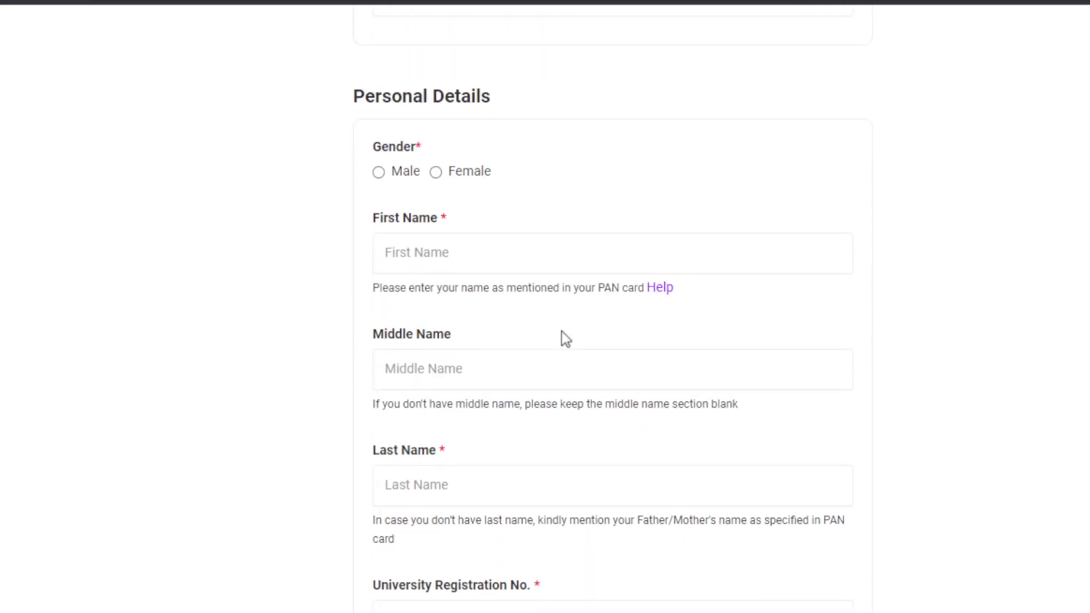
{"action": "scroll", "coordinate": [561, 331], "scroll_direction": "down", "scroll_amount": 8}
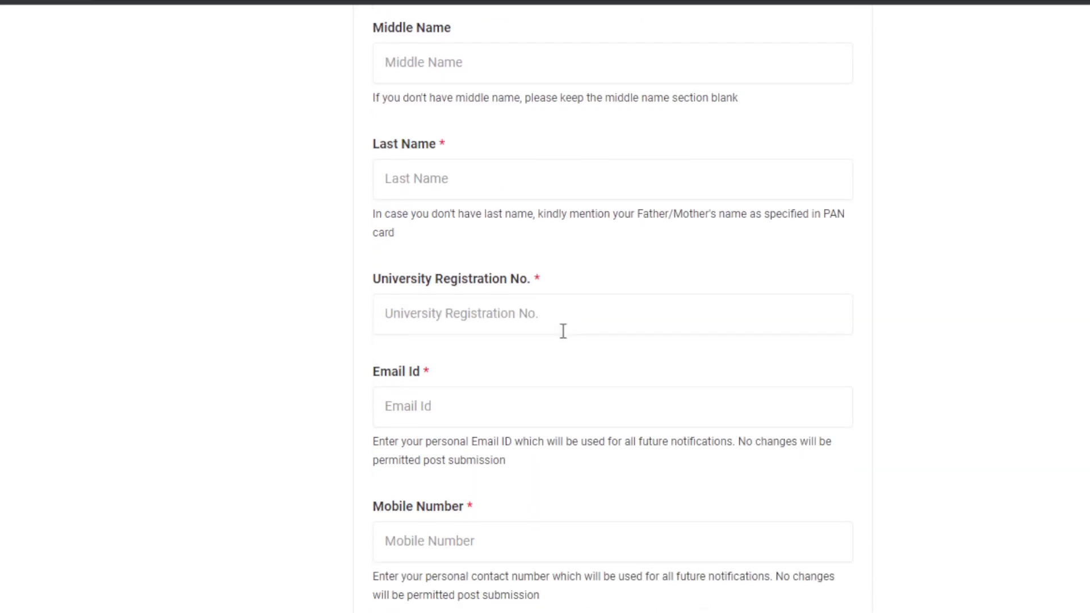
{"action": "scroll", "coordinate": [562, 330], "scroll_direction": "down", "scroll_amount": 3}
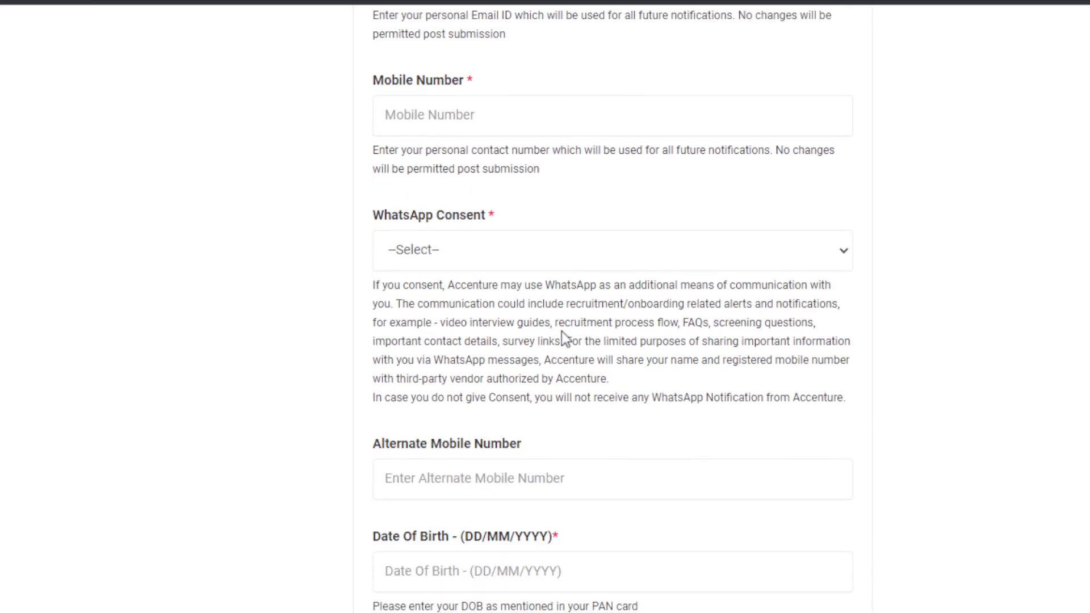
{"action": "scroll", "coordinate": [560, 370], "scroll_direction": "down", "scroll_amount": 10}
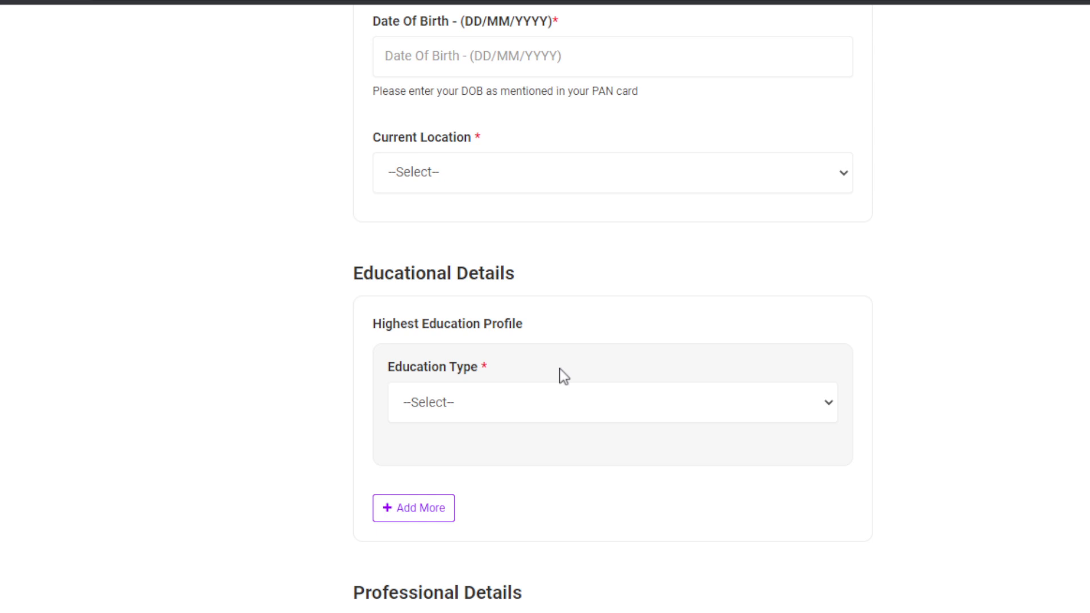
{"action": "scroll", "coordinate": [564, 377], "scroll_direction": "down", "scroll_amount": 3}
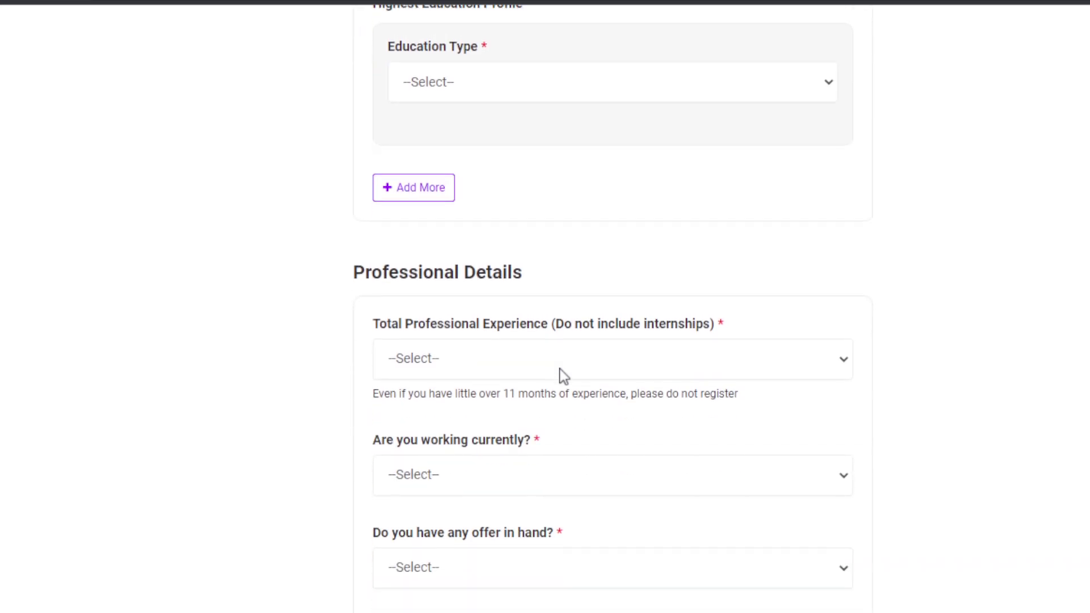
{"action": "scroll", "coordinate": [564, 375], "scroll_direction": "down", "scroll_amount": 4}
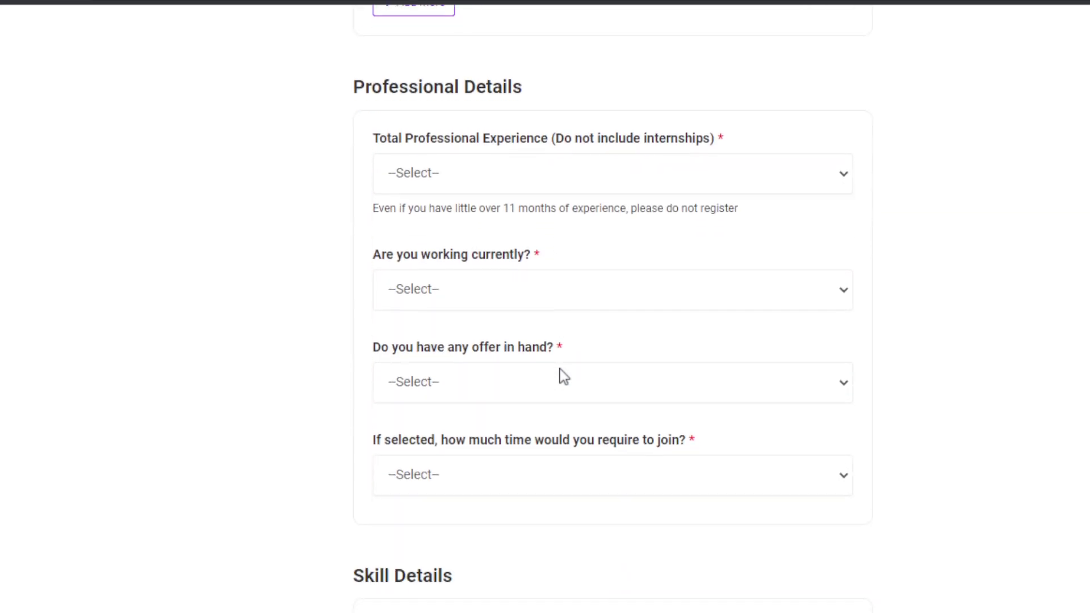
{"action": "scroll", "coordinate": [563, 377], "scroll_direction": "down", "scroll_amount": 2}
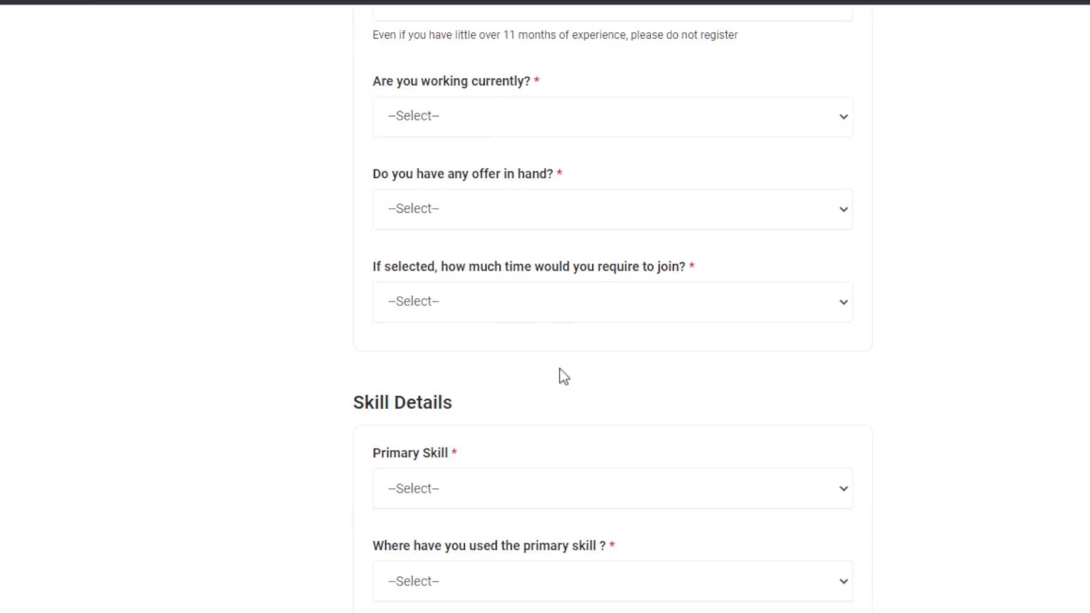
{"action": "scroll", "coordinate": [563, 376], "scroll_direction": "down", "scroll_amount": 4}
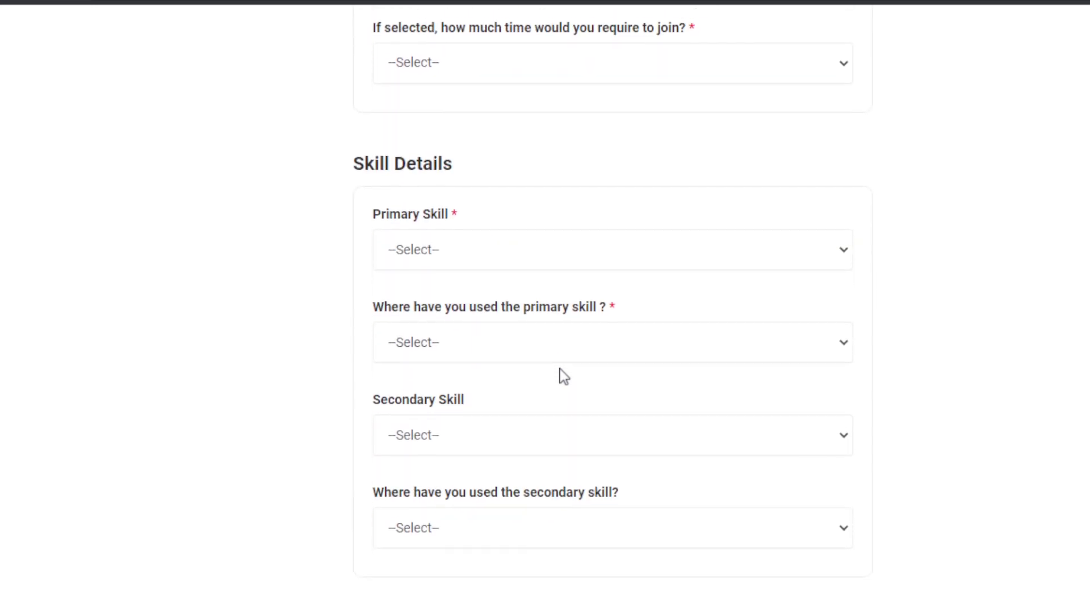
{"action": "scroll", "coordinate": [564, 376], "scroll_direction": "down", "scroll_amount": 1}
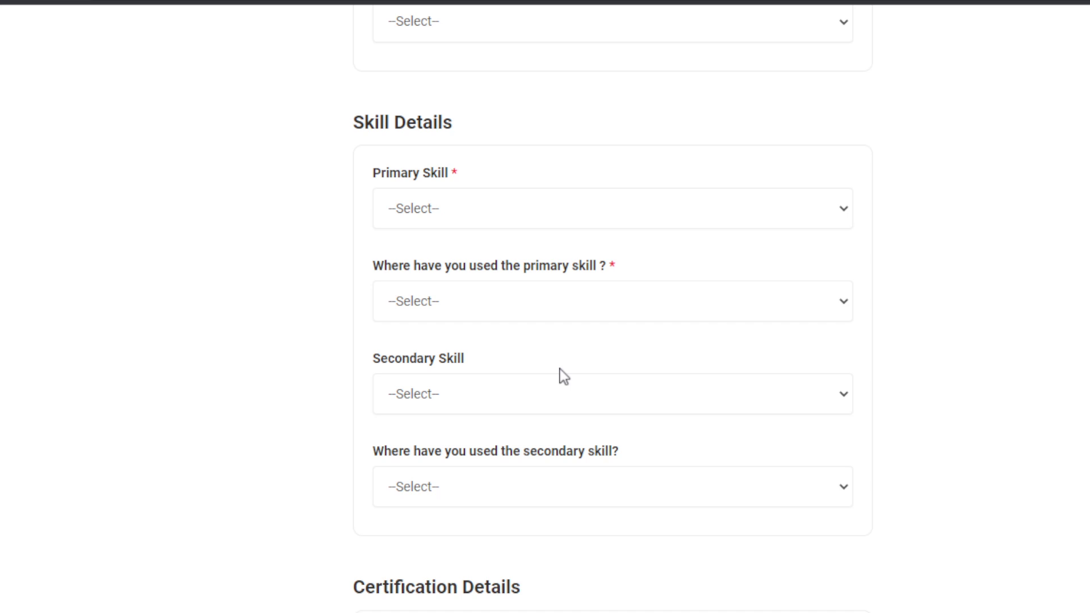
{"action": "scroll", "coordinate": [564, 376], "scroll_direction": "down", "scroll_amount": 15}
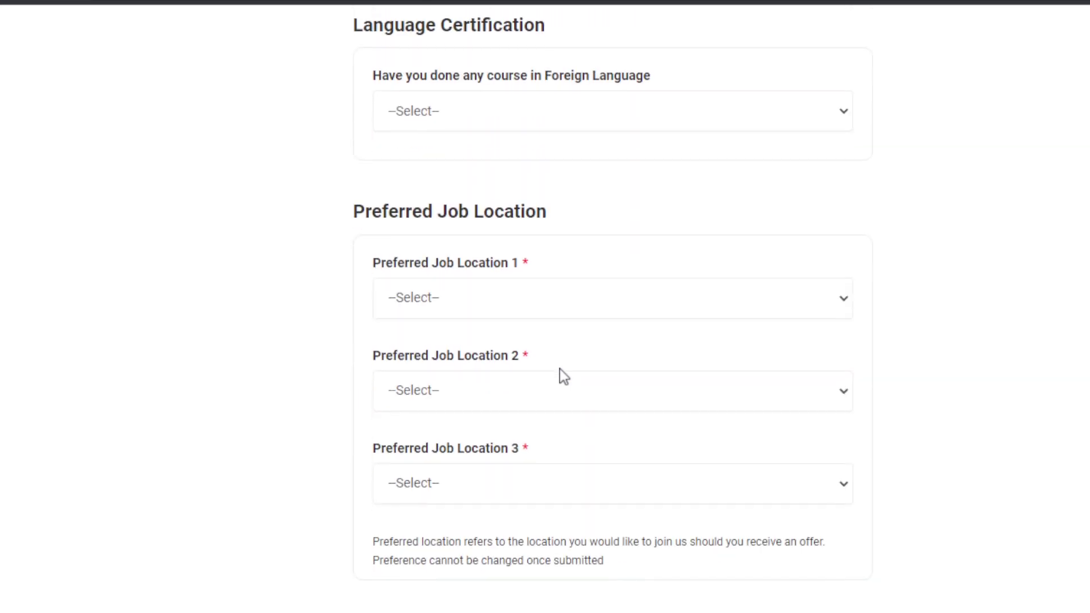
{"action": "scroll", "coordinate": [564, 376], "scroll_direction": "down", "scroll_amount": 4}
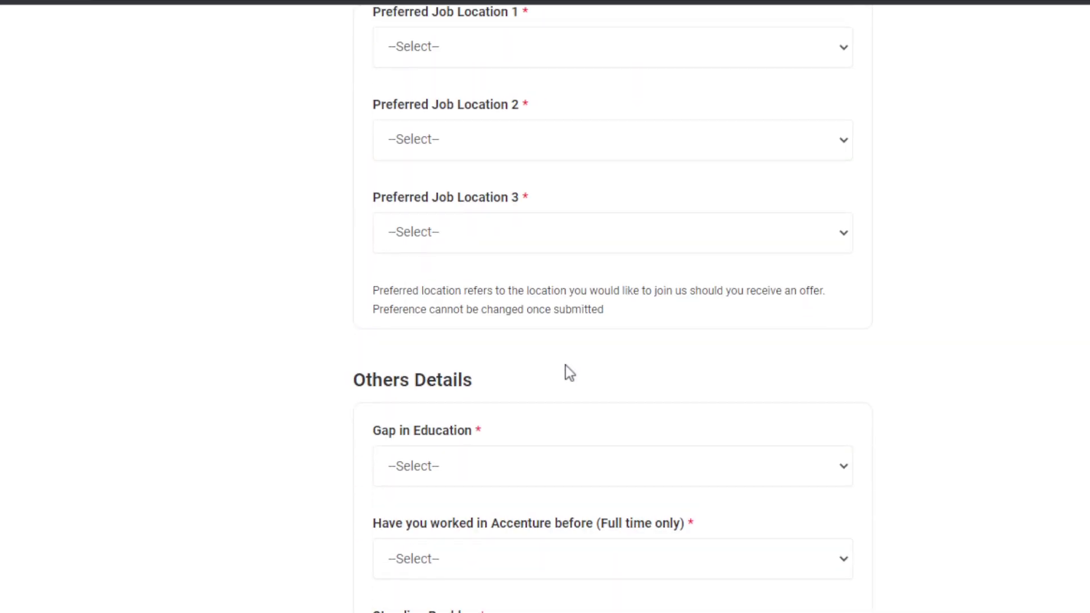
{"action": "scroll", "coordinate": [569, 373], "scroll_direction": "up", "scroll_amount": 2}
Look over the Preferred Job Location section, highlighting and then clearing its text.
{"action": "left_click", "coordinate": [622, 162]}
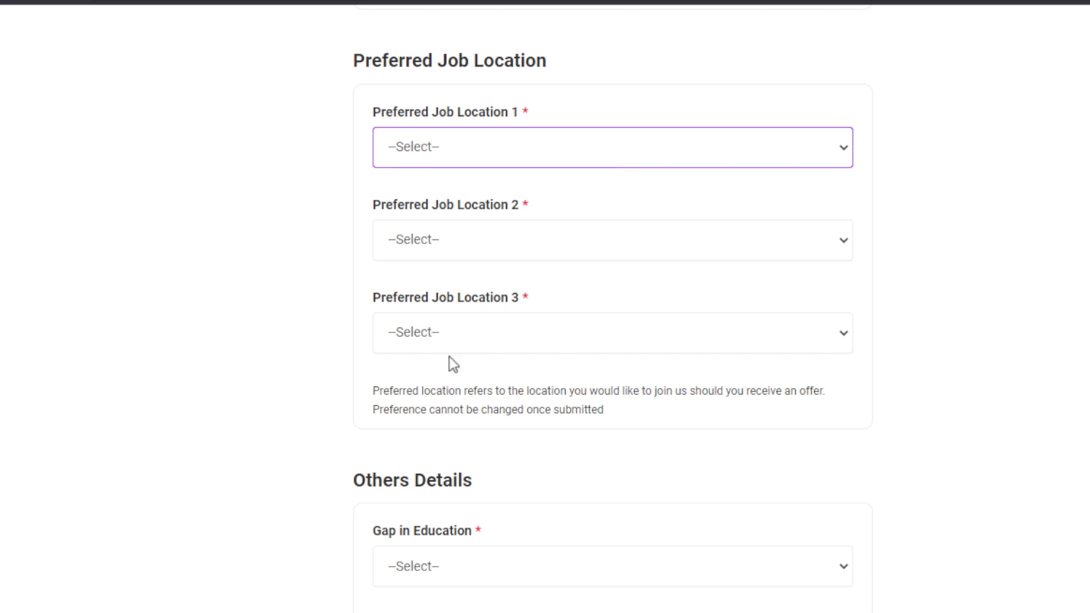
{"action": "left_click_drag", "start_coordinate": [237, 290], "coordinate": [436, 280]}
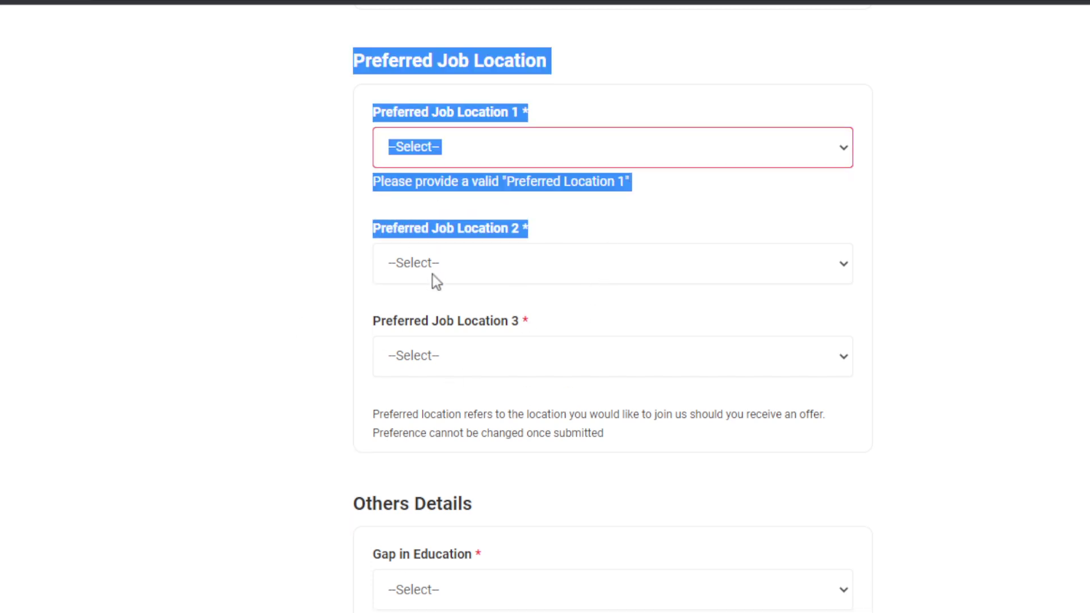
{"action": "left_click", "coordinate": [218, 436]}
{"action": "scroll", "coordinate": [209, 433], "scroll_direction": "down", "scroll_amount": 7}
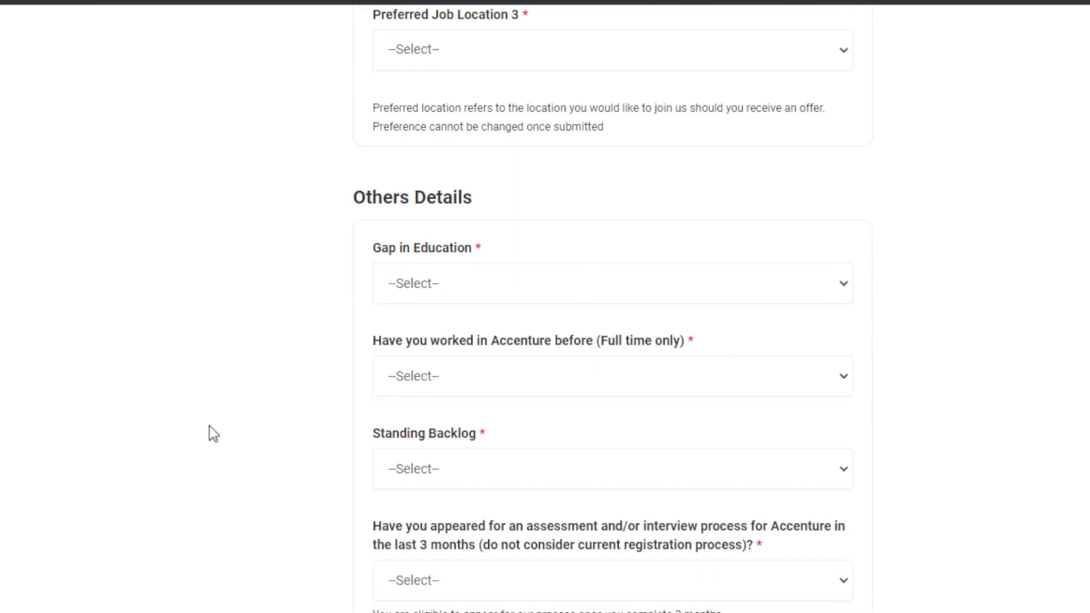
Set Gap in Education to One academic year.
{"action": "left_click", "coordinate": [472, 166]}
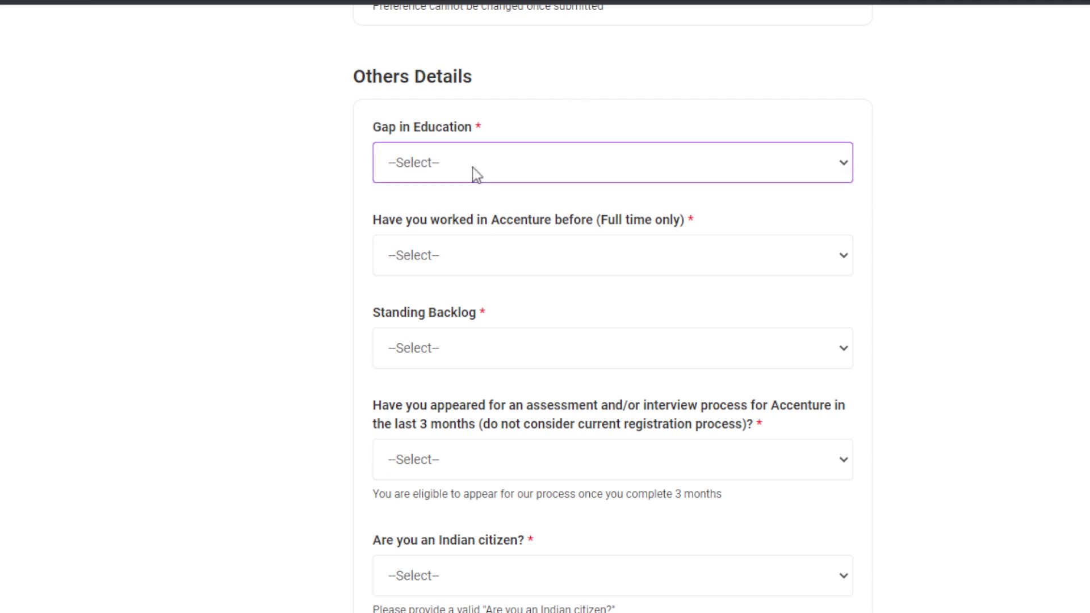
{"action": "left_click", "coordinate": [499, 218]}
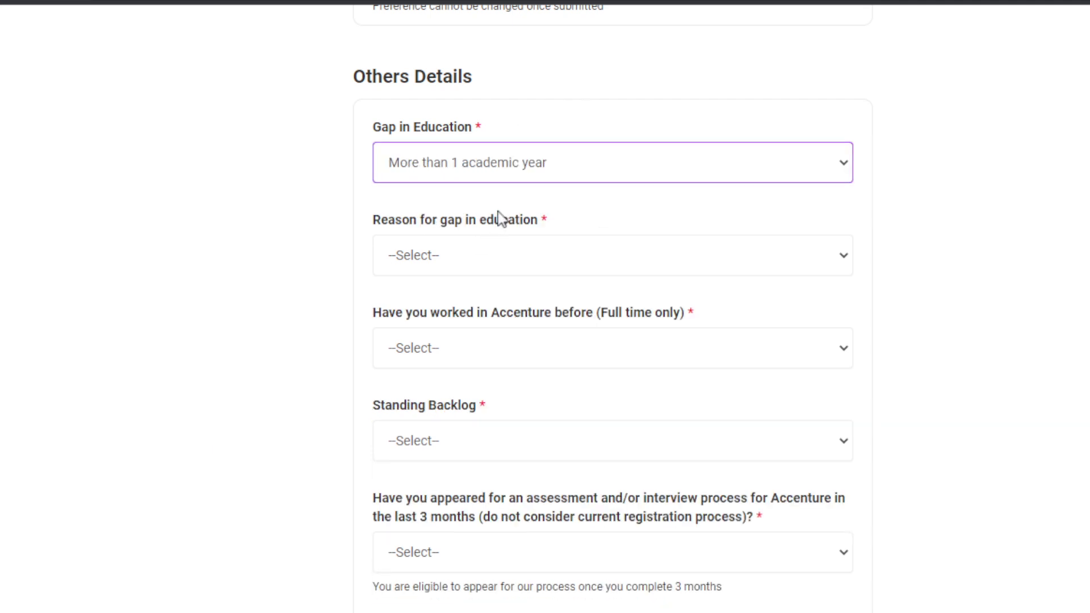
{"action": "left_click", "coordinate": [481, 249]}
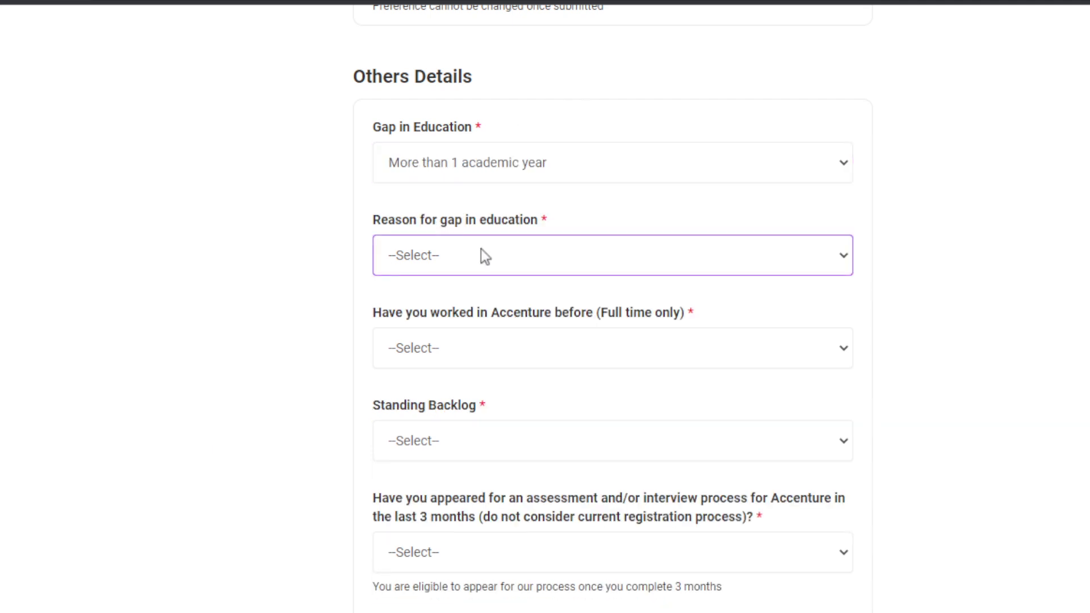
{"action": "left_click", "coordinate": [509, 165]}
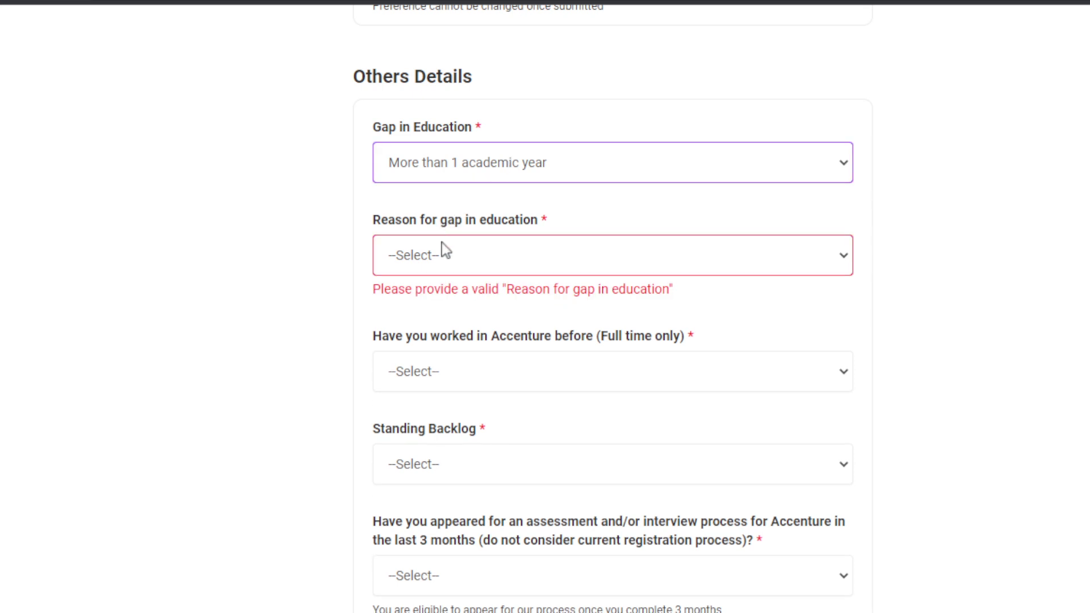
{"action": "key", "text": "Up"}
Scroll up through the form and back down to Educational Details.
{"action": "scroll", "coordinate": [446, 249], "scroll_direction": "up", "scroll_amount": 11}
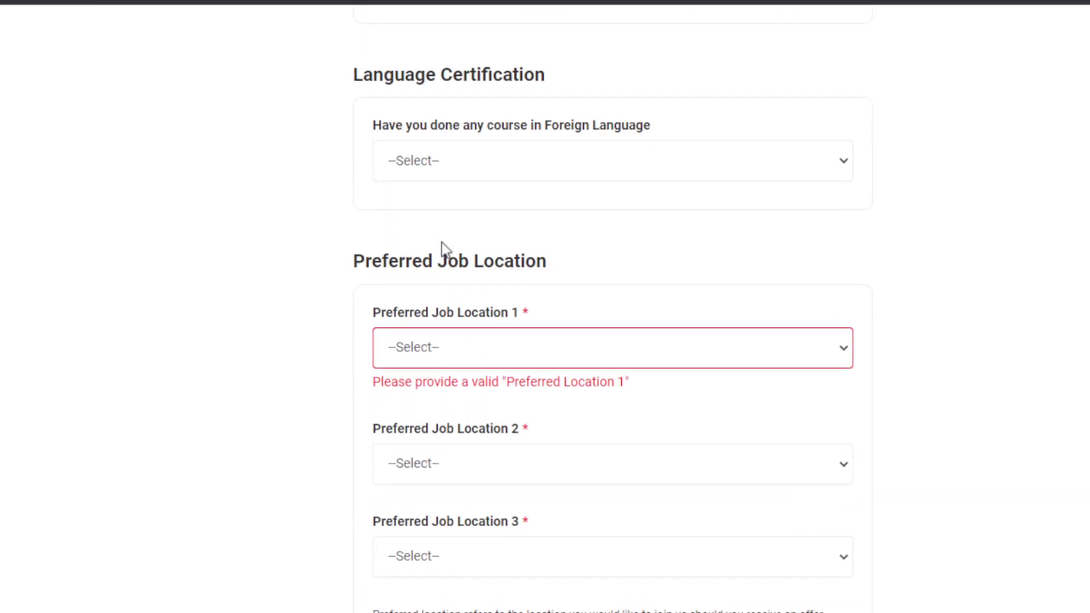
{"action": "scroll", "coordinate": [446, 250], "scroll_direction": "up", "scroll_amount": 20}
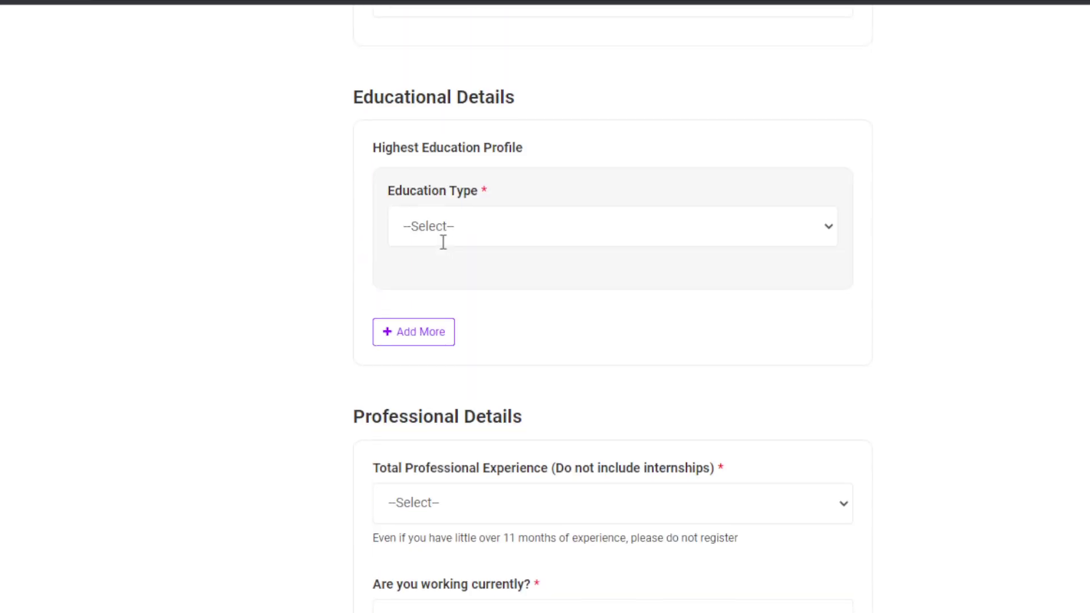
{"action": "scroll", "coordinate": [442, 242], "scroll_direction": "up", "scroll_amount": 15}
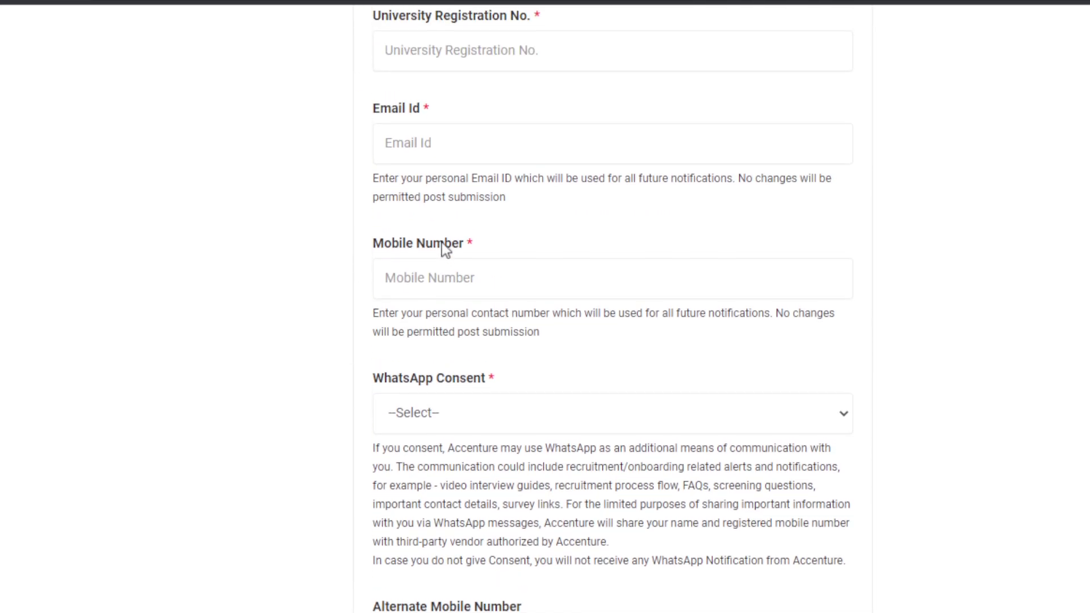
{"action": "scroll", "coordinate": [445, 249], "scroll_direction": "up", "scroll_amount": 10}
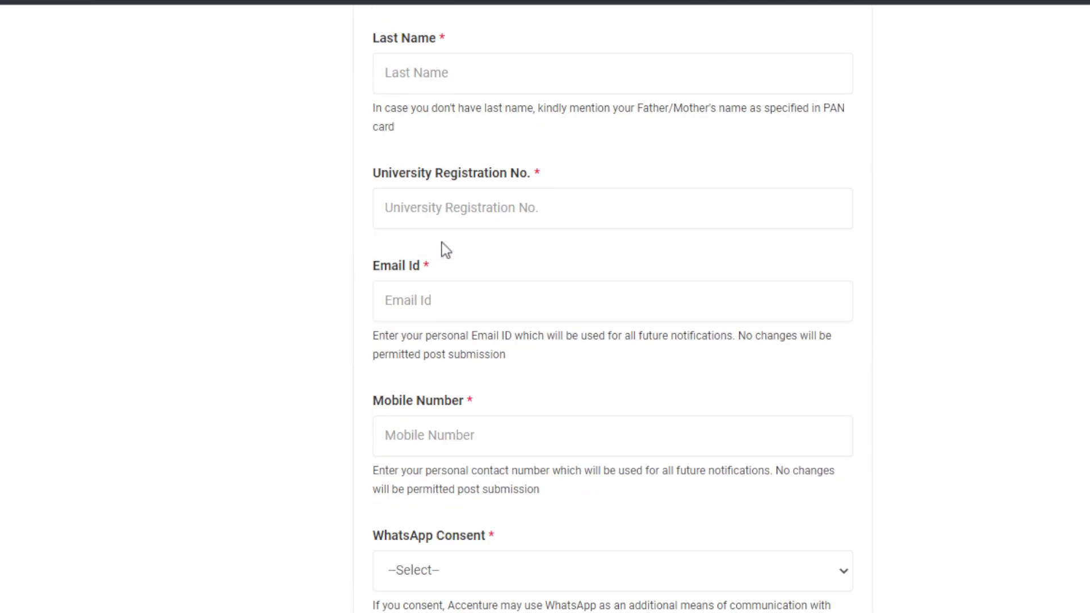
{"action": "scroll", "coordinate": [446, 250], "scroll_direction": "down", "scroll_amount": 8}
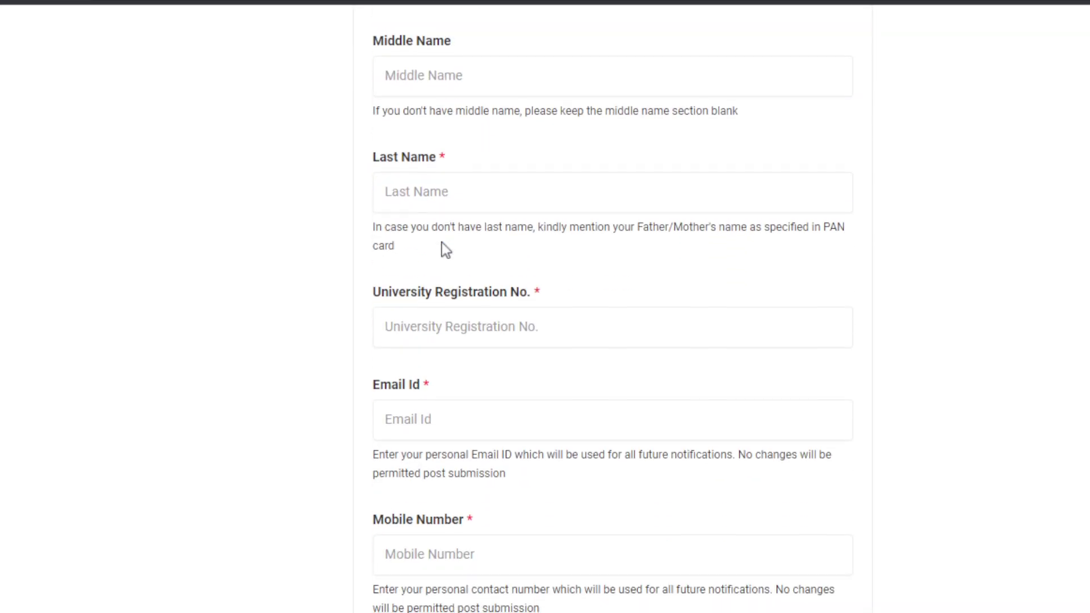
{"action": "scroll", "coordinate": [445, 250], "scroll_direction": "down", "scroll_amount": 10}
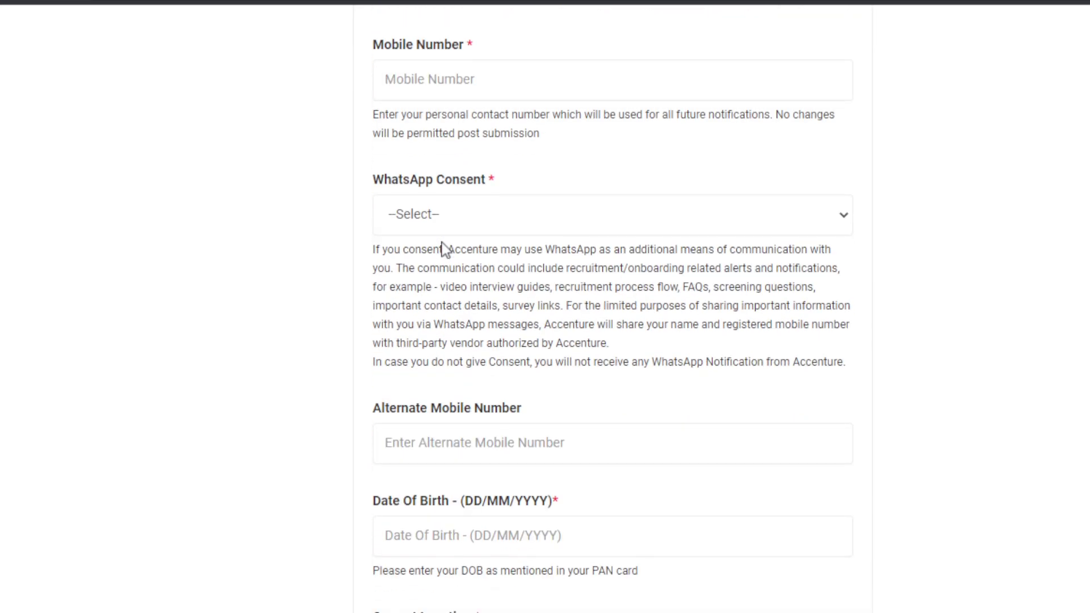
{"action": "scroll", "coordinate": [446, 249], "scroll_direction": "down", "scroll_amount": 7}
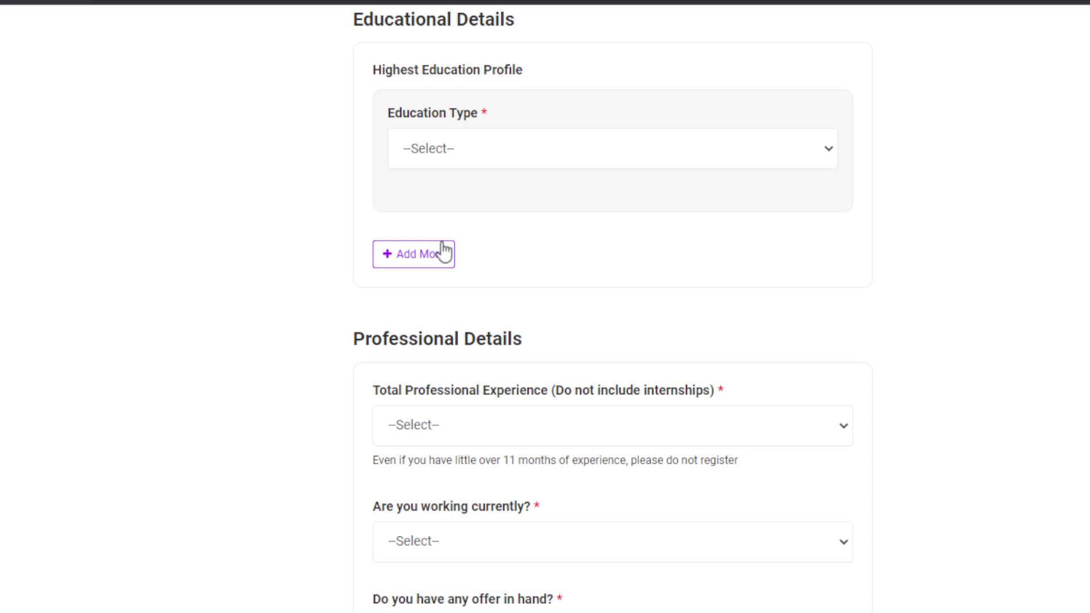
Choose Under Graduate as Education Type and B.Tech as Degree.
{"action": "left_click", "coordinate": [517, 153]}
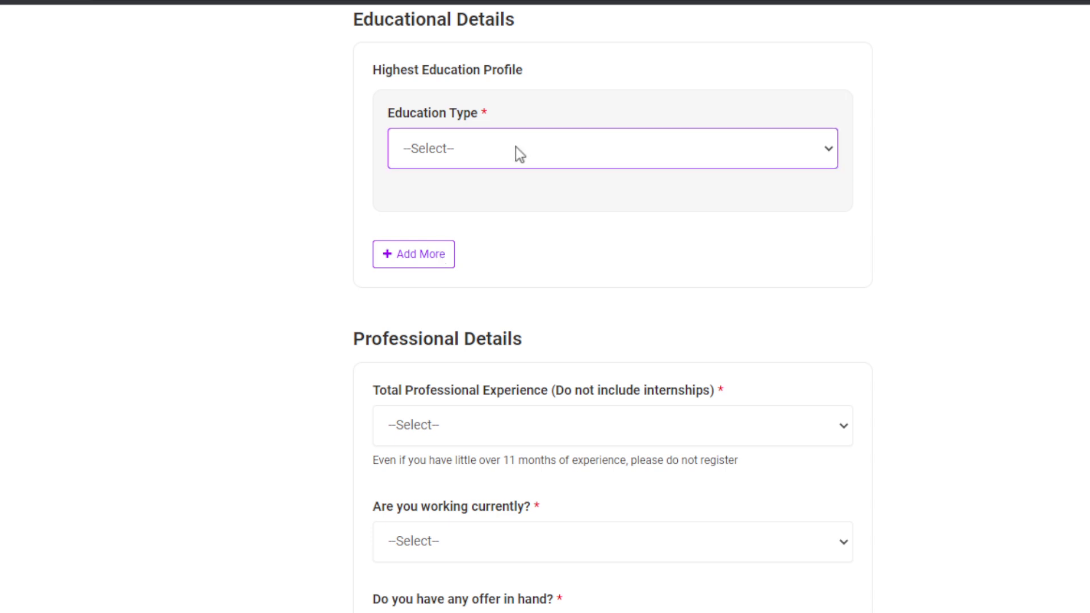
{"action": "left_click", "coordinate": [472, 200]}
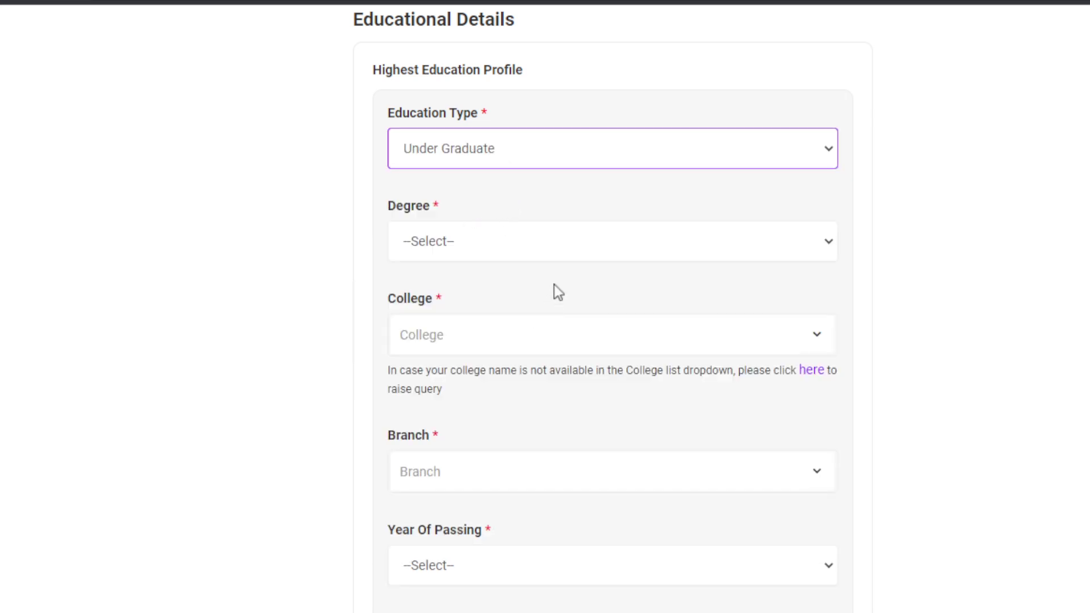
{"action": "left_click", "coordinate": [560, 241]}
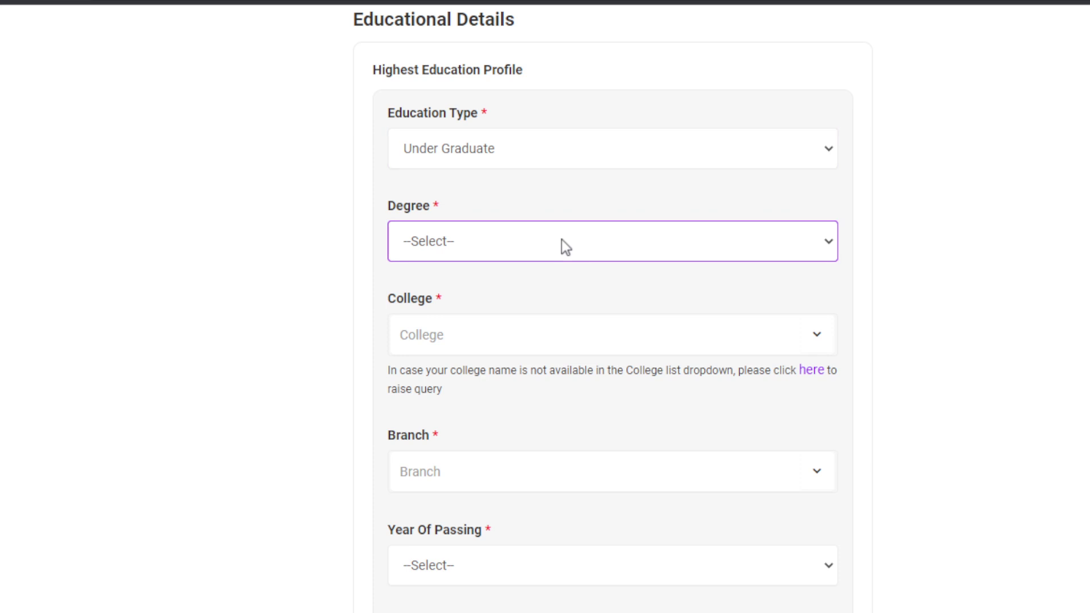
{"action": "left_click", "coordinate": [529, 307]}
Set College to Pratibha College of Commerce and Computer Studies from the suggestions.
{"action": "left_click", "coordinate": [501, 337]}
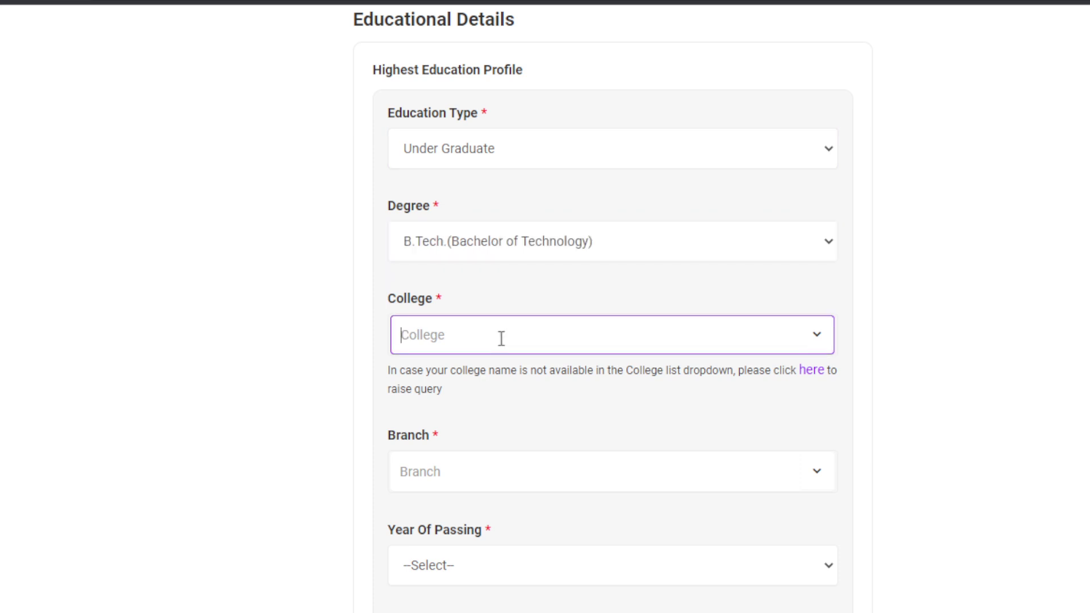
{"action": "type", "text": "a"}
{"action": "left_click", "coordinate": [483, 372]}
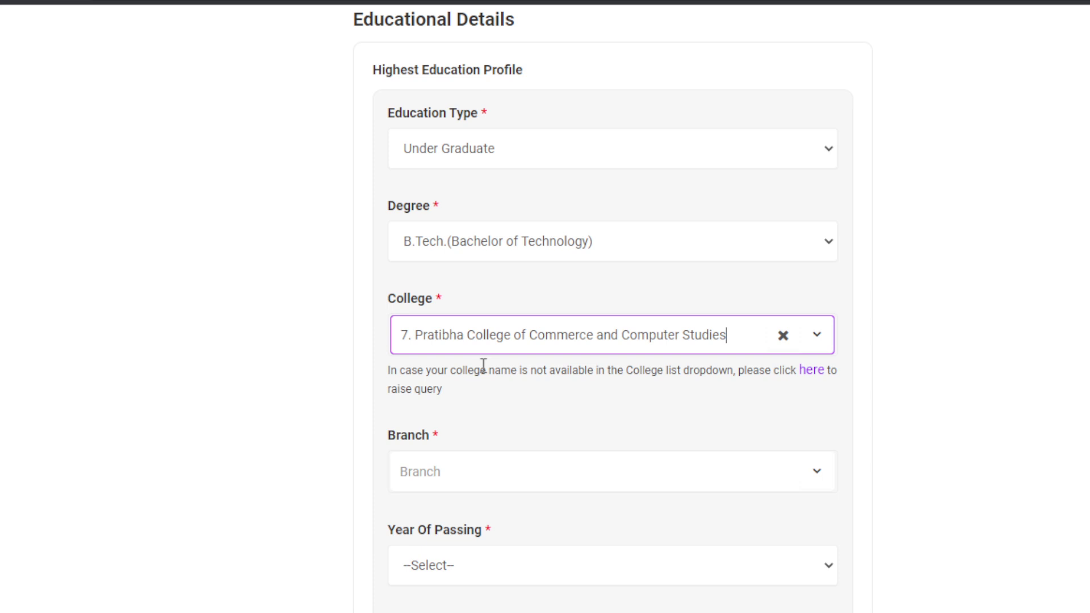
{"action": "scroll", "coordinate": [482, 365], "scroll_direction": "down", "scroll_amount": 2}
Set Branch to Aero Space Engineering from the suggestions.
{"action": "left_click", "coordinate": [489, 354]}
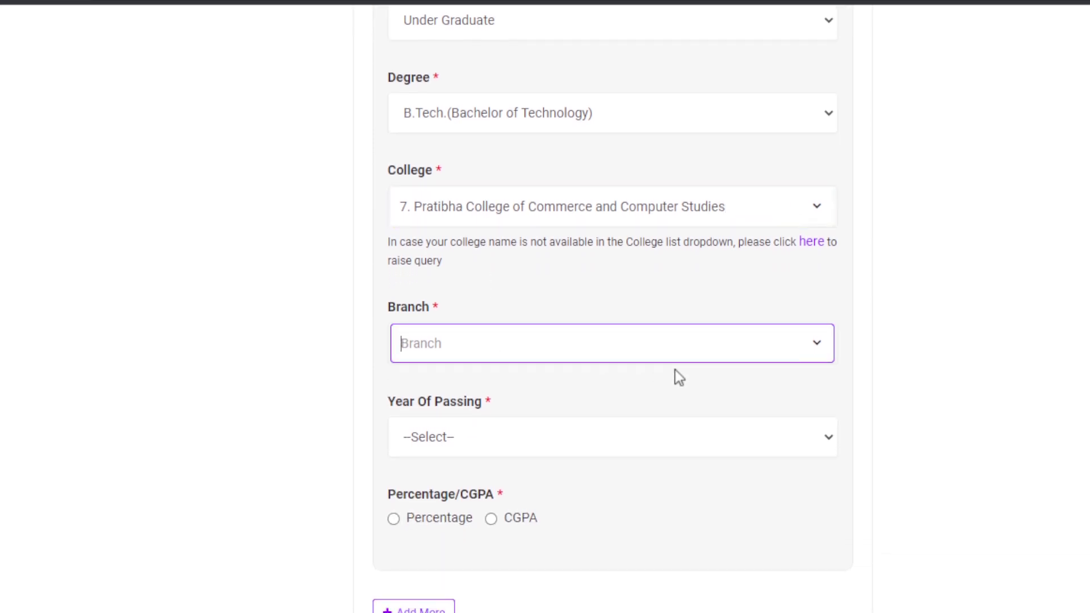
{"action": "type", "text": "a"}
{"action": "left_click", "coordinate": [462, 430]}
{"action": "scroll", "coordinate": [467, 434], "scroll_direction": "down", "scroll_amount": 1}
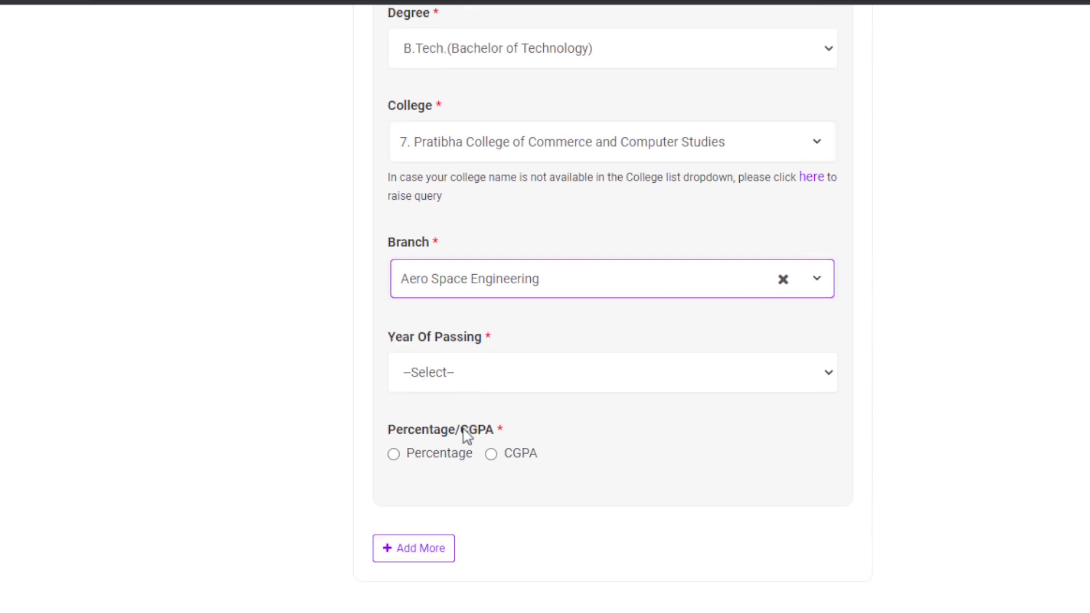
{"action": "left_click", "coordinate": [509, 376]}
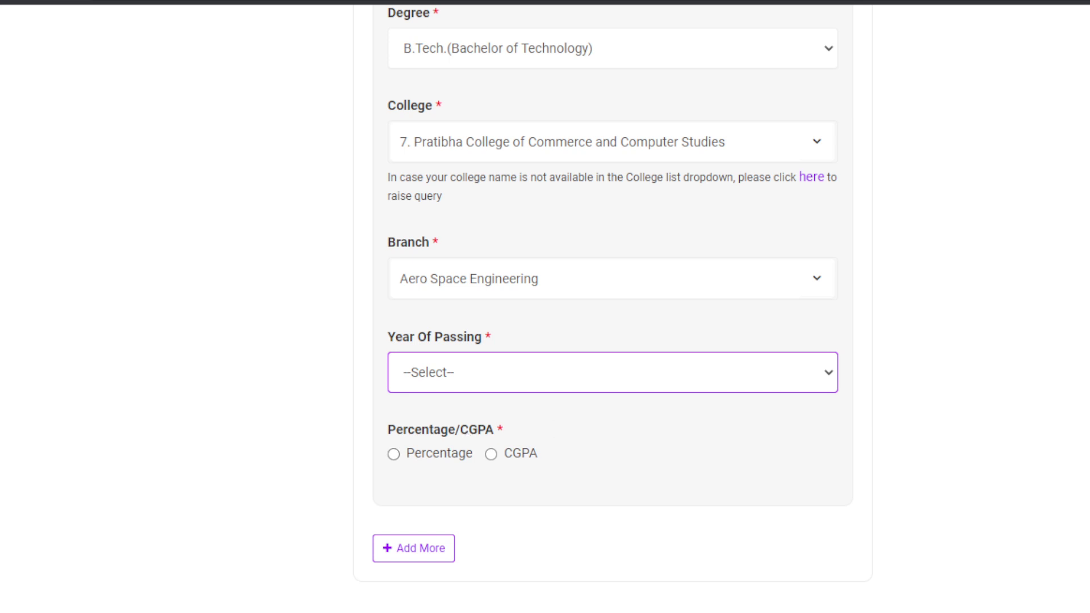
Dismiss the Year Of Passing list without choosing a year and scroll back up the form.
{"action": "left_click", "coordinate": [467, 438]}
{"action": "scroll", "coordinate": [1031, 270], "scroll_direction": "down", "scroll_amount": 5}
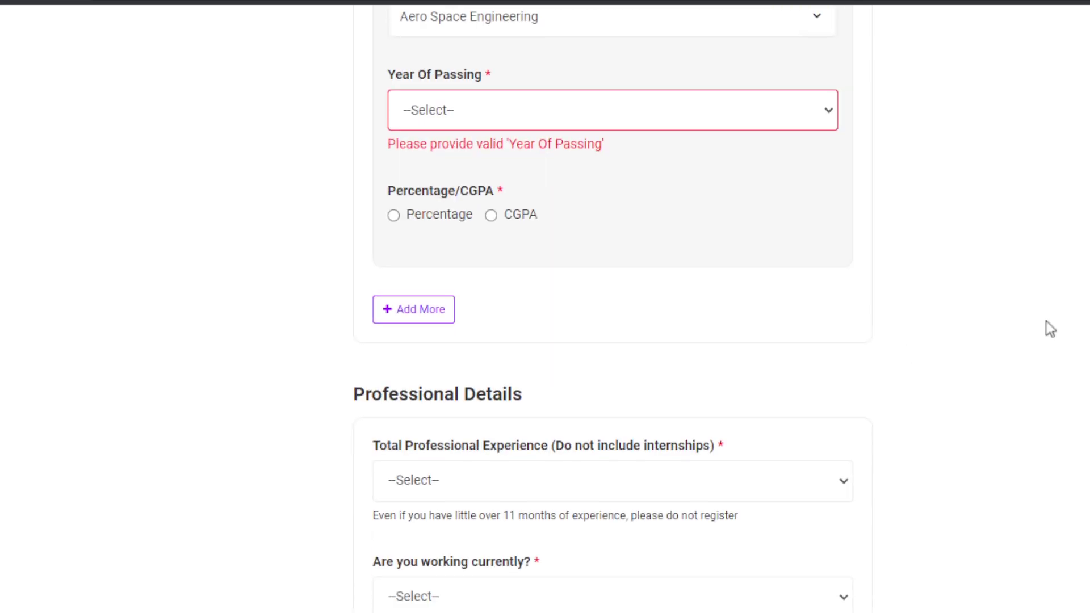
{"action": "scroll", "coordinate": [977, 390], "scroll_direction": "up", "scroll_amount": 15}
{"action": "scroll", "coordinate": [980, 390], "scroll_direction": "up", "scroll_amount": 15}
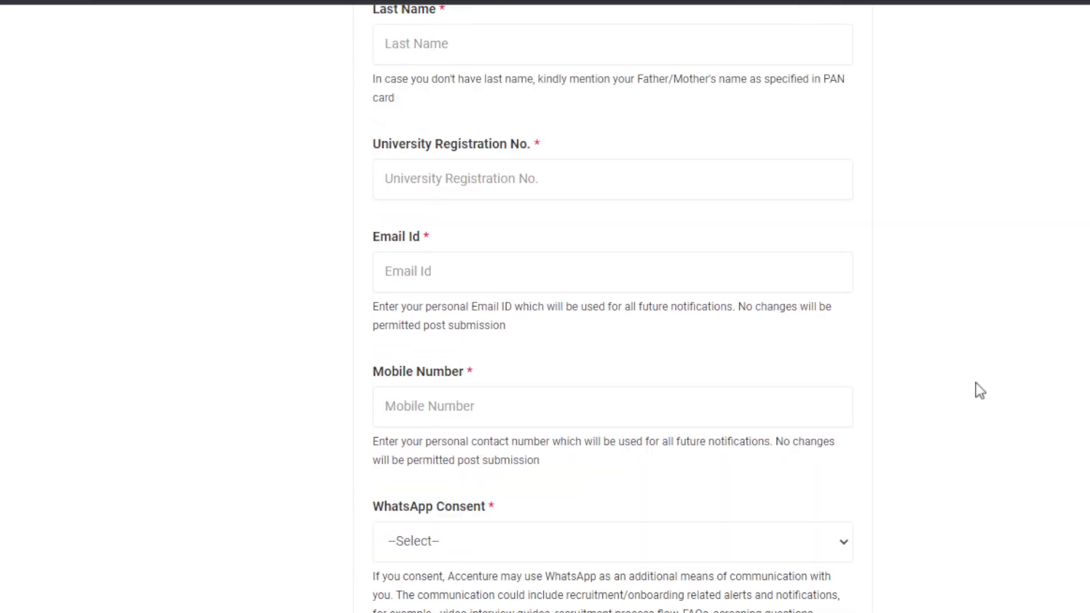